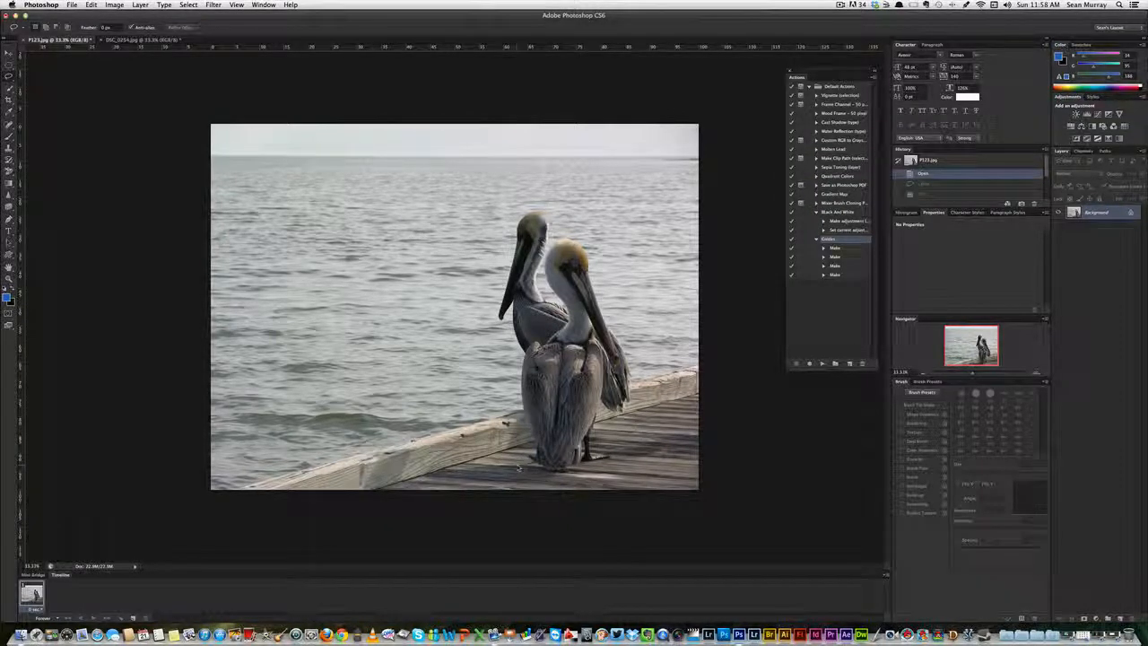
Draw a loose Lasso selection around both pelicans down to the pier
{"action": "mouse_move", "coordinate": [522, 408]}
{"action": "left_mouse_down"}
{"action": "mouse_move", "coordinate": [519, 348]}
{"action": "mouse_move", "coordinate": [495, 320]}
{"action": "mouse_move", "coordinate": [495, 287]}
{"action": "mouse_move", "coordinate": [517, 233]}
{"action": "mouse_move", "coordinate": [546, 205]}
{"action": "mouse_move", "coordinate": [556, 235]}
{"action": "mouse_move", "coordinate": [586, 240]}
{"action": "mouse_move", "coordinate": [597, 262]}
{"action": "mouse_move", "coordinate": [638, 394]}
{"action": "mouse_move", "coordinate": [599, 439]}
{"action": "mouse_move", "coordinate": [613, 462]}
{"action": "mouse_move", "coordinate": [548, 478]}
{"action": "mouse_move", "coordinate": [522, 463]}
{"action": "left_mouse_up"}
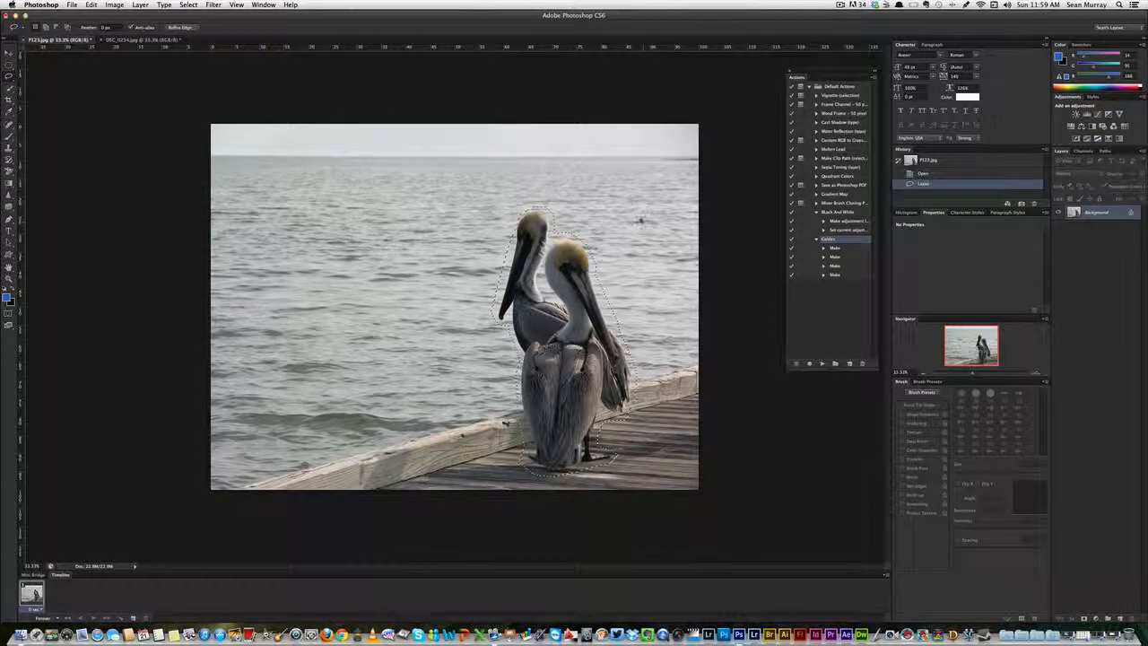
Fill the pelican selection with Content-Aware, then deselect via Select > Deselect
{"action": "key", "text": "BackSpace"}
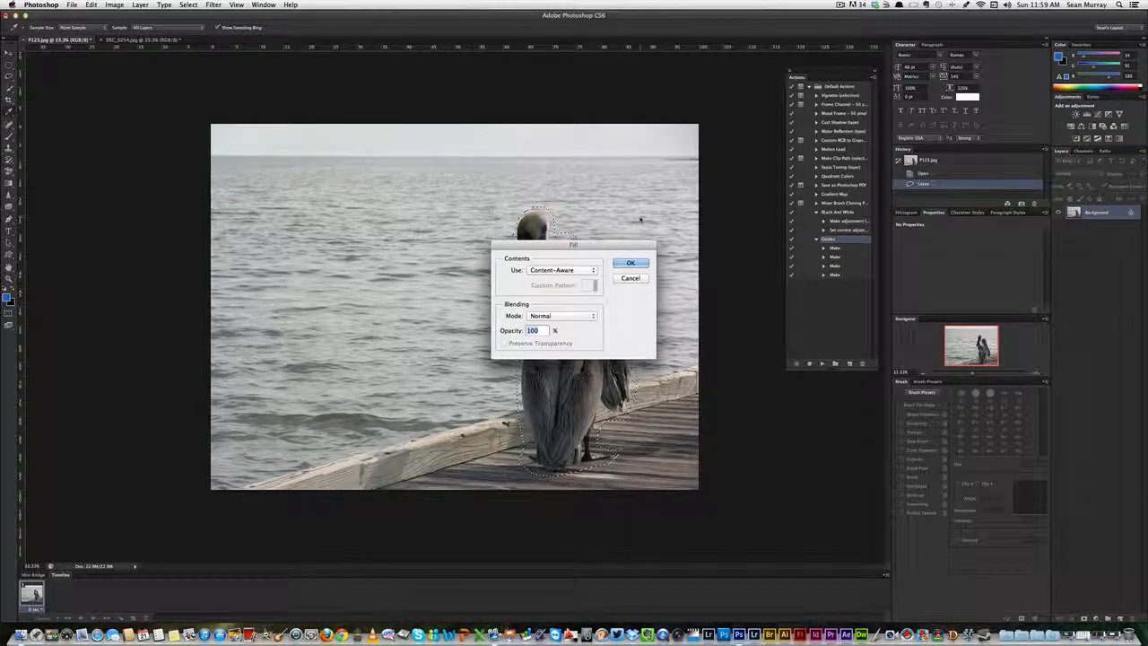
{"action": "left_click", "coordinate": [632, 264]}
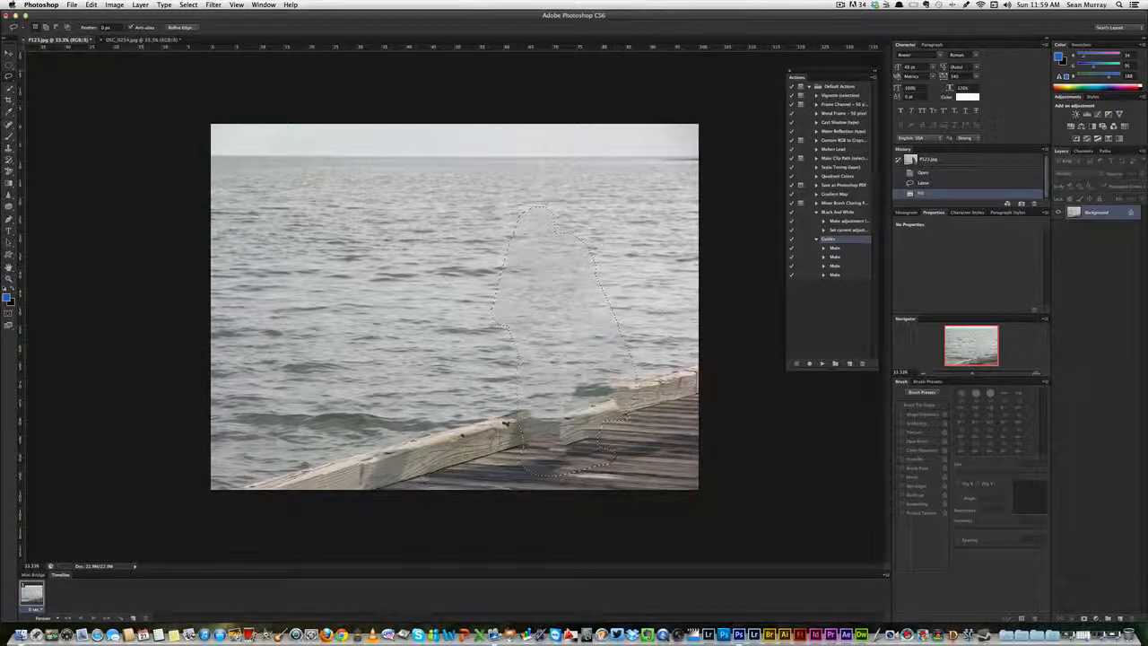
{"action": "left_click", "coordinate": [117, 6]}
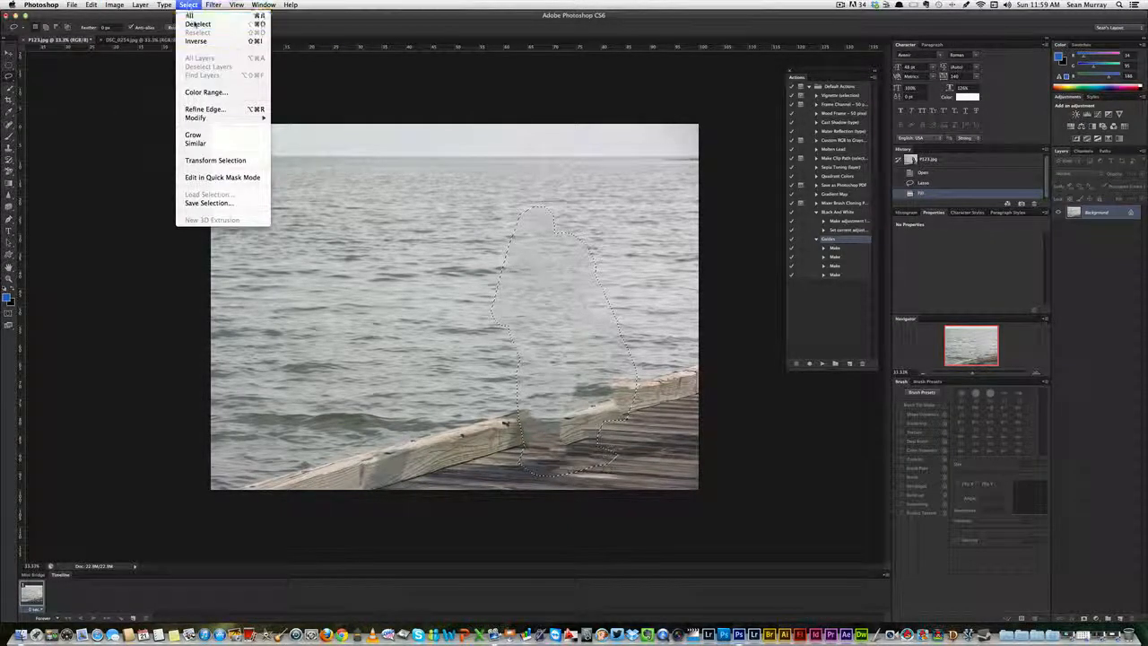
{"action": "left_click", "coordinate": [194, 24]}
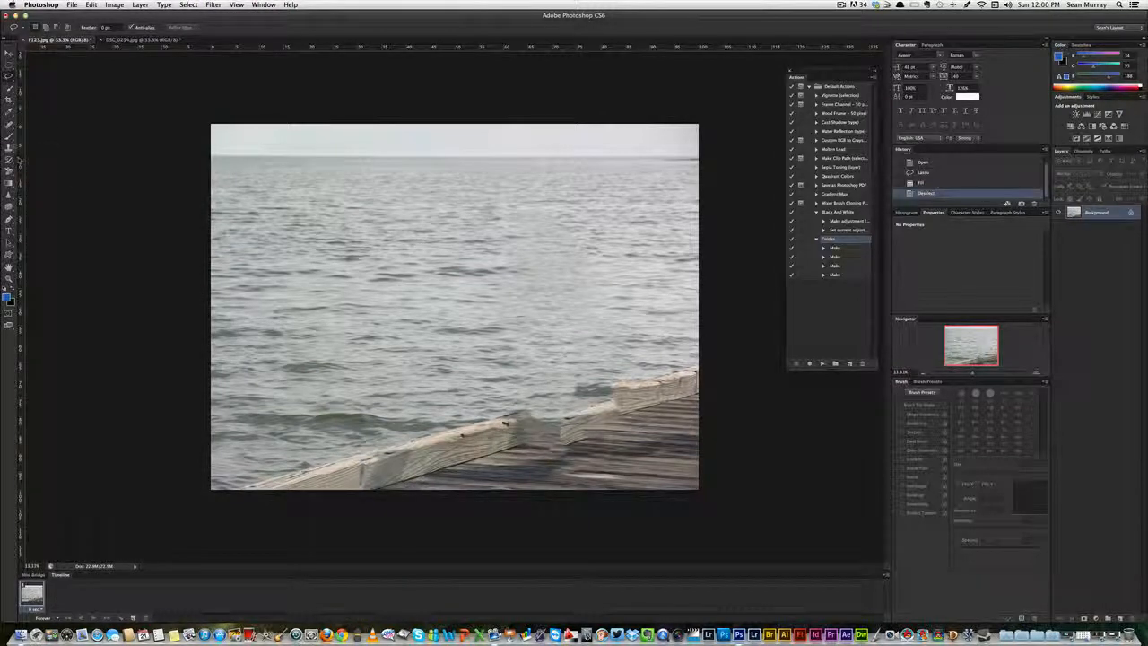
Clone-stamp over the grey smudges and rebuild the railing with a larger brush
{"action": "left_click", "coordinate": [9, 148]}
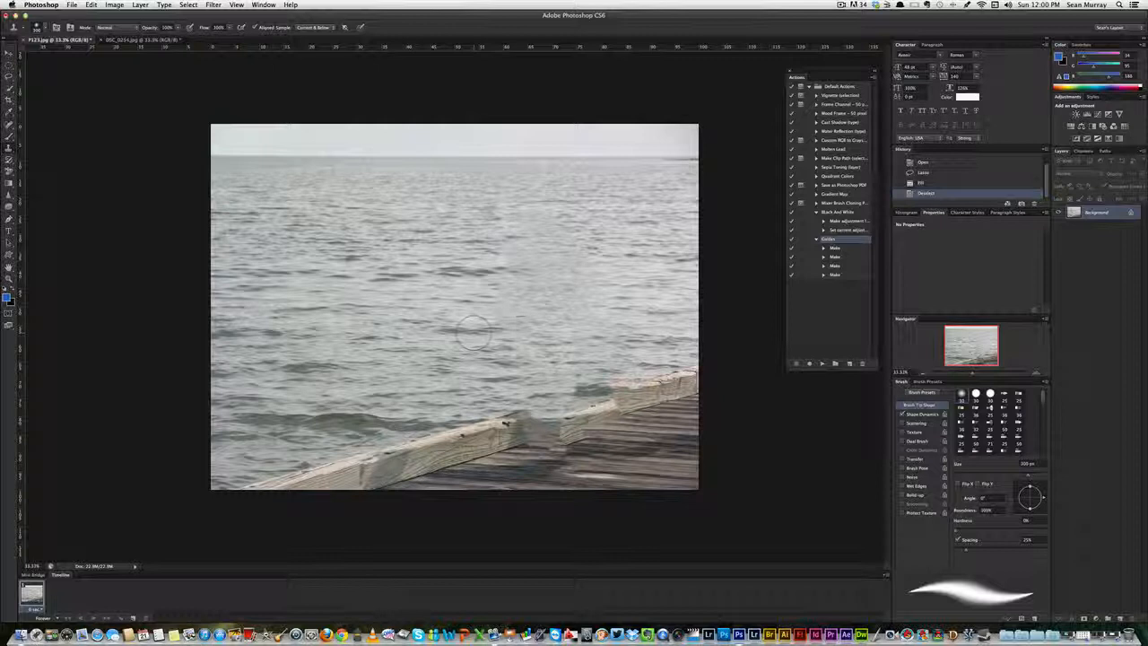
{"action": "key", "text": "bracketright"}
{"action": "key", "text": "bracketright"}
{"action": "key", "text": "bracketright"}
{"action": "left_click_drag", "start_coordinate": [546, 447], "coordinate": [533, 430]}
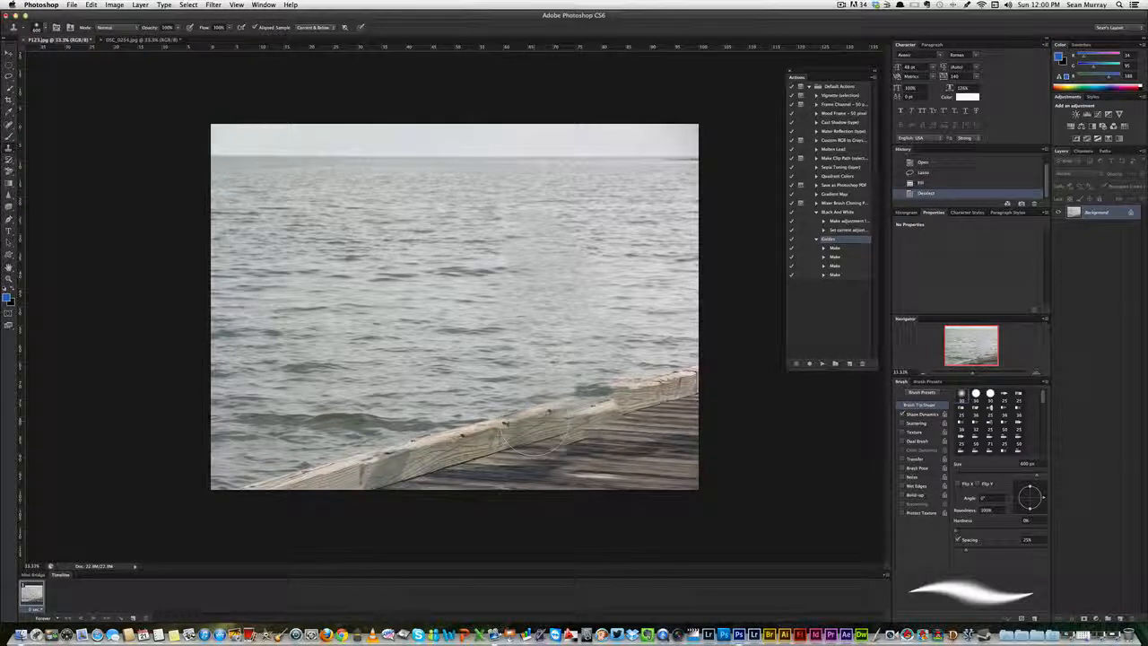
{"action": "left_click_drag", "start_coordinate": [587, 408], "coordinate": [599, 395]}
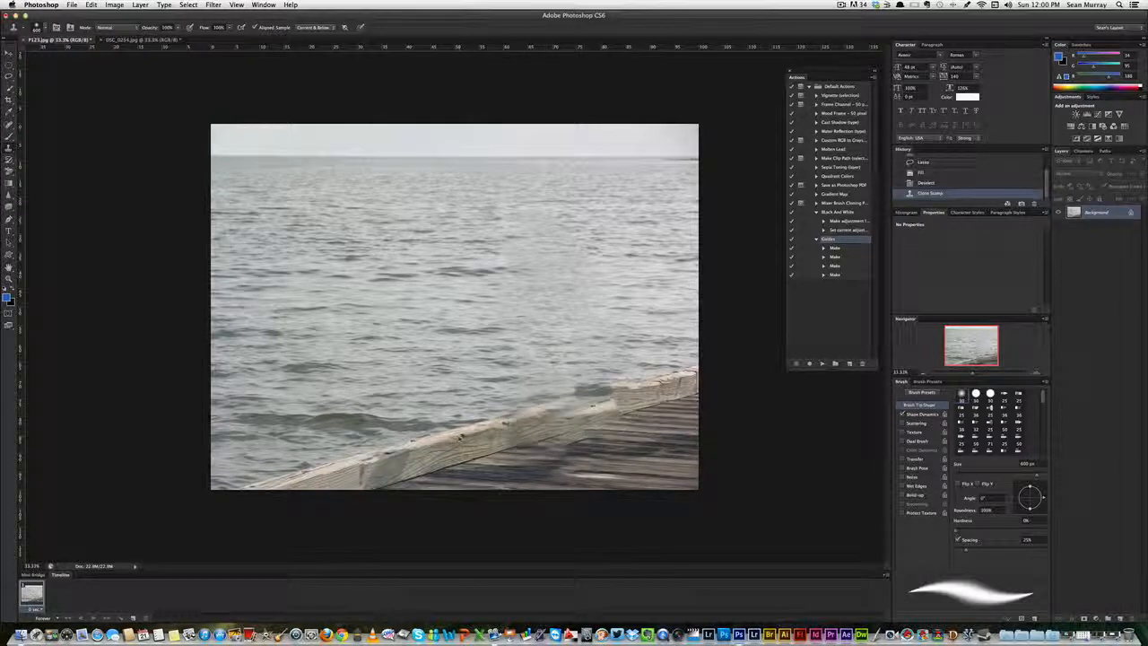
{"action": "mouse_move", "coordinate": [619, 390]}
{"action": "left_mouse_down"}
{"action": "mouse_move", "coordinate": [639, 418]}
{"action": "mouse_move", "coordinate": [574, 399]}
{"action": "mouse_move", "coordinate": [622, 394]}
{"action": "mouse_move", "coordinate": [663, 367]}
{"action": "left_mouse_up"}
{"action": "left_click_drag", "start_coordinate": [368, 238], "coordinate": [340, 233]}
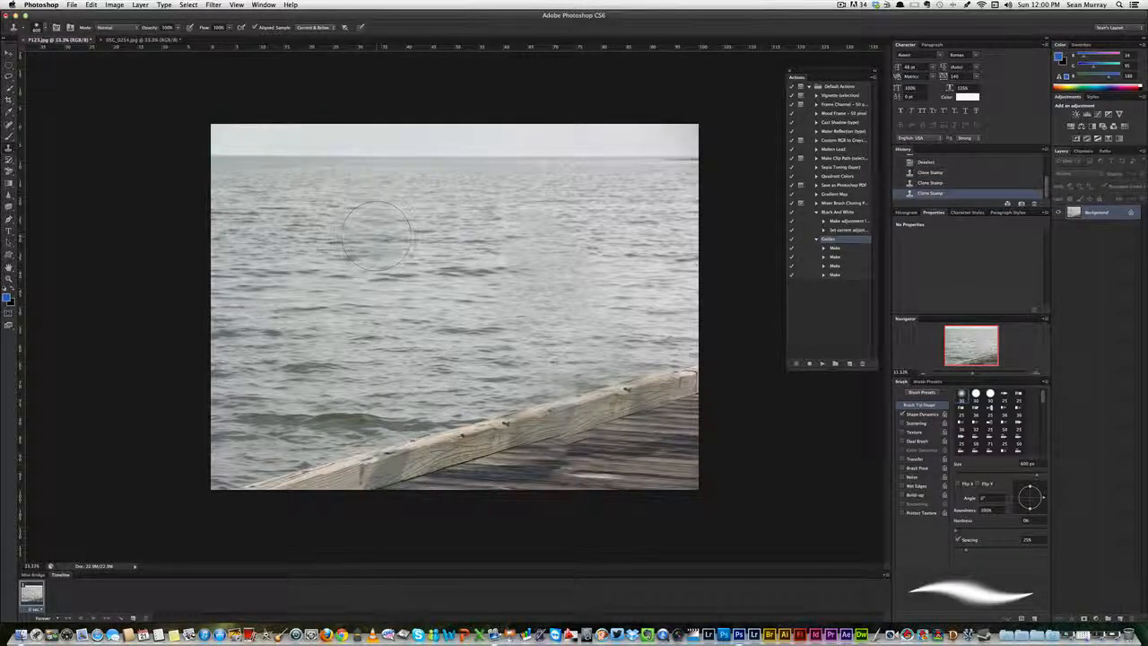
{"action": "left_click_drag", "start_coordinate": [538, 287], "coordinate": [569, 284]}
With a smaller brush, retouch the deck boards and blend the water marks above the rail
{"action": "key", "text": "bracketleft"}
{"action": "key", "text": "bracketleft"}
{"action": "key", "text": "bracketleft"}
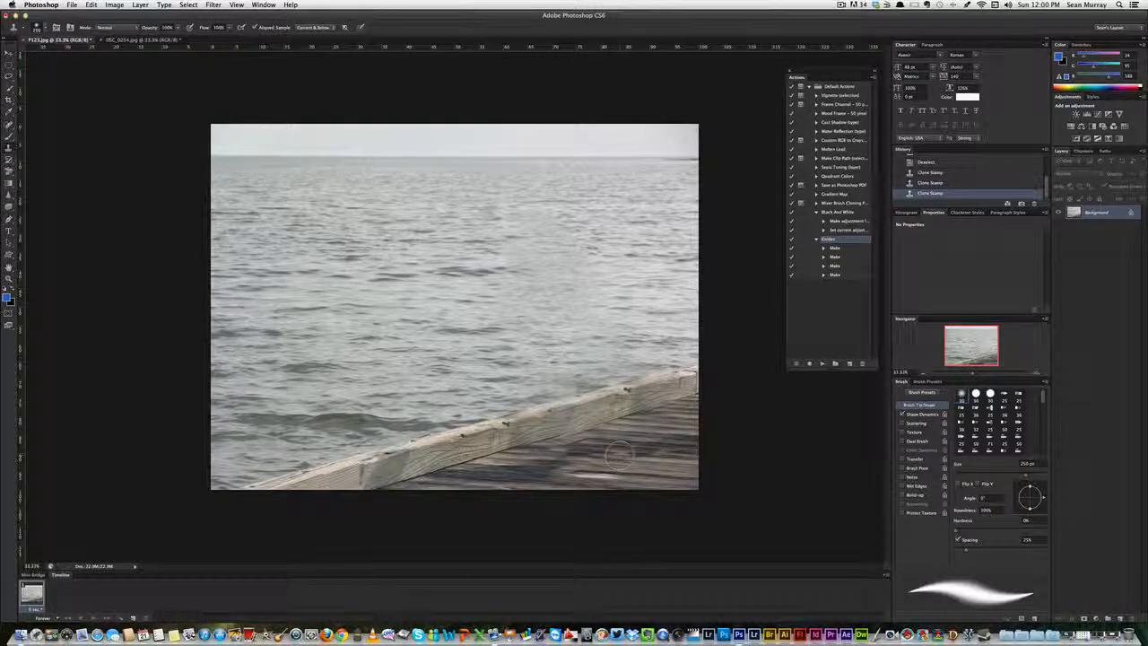
{"action": "left_click", "coordinate": [574, 441]}
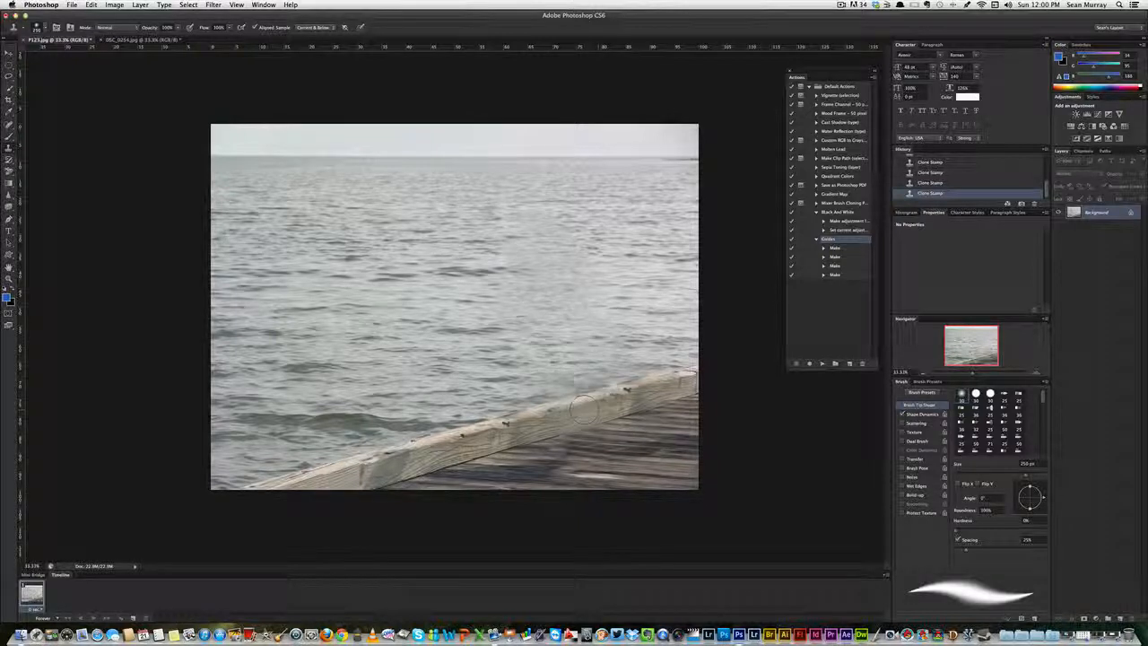
{"action": "left_click_drag", "start_coordinate": [605, 393], "coordinate": [565, 381]}
{"action": "left_click", "coordinate": [569, 302]}
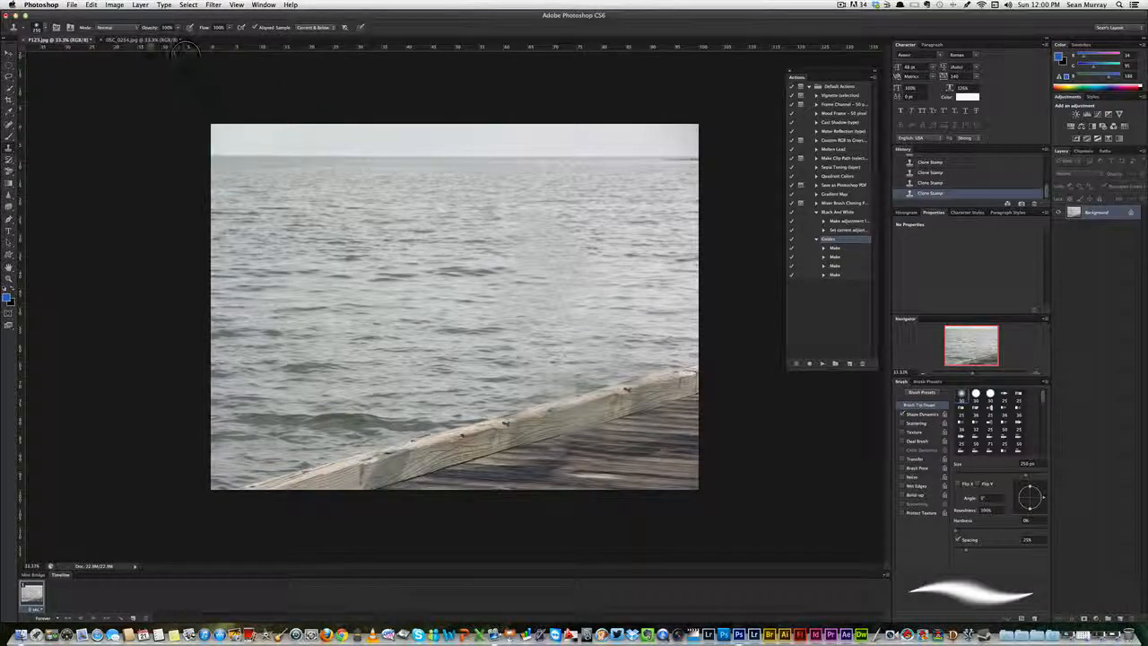
Switch to the DSC_0254.jpg beach photo with the Lasso tool ready
{"action": "left_click", "coordinate": [145, 40]}
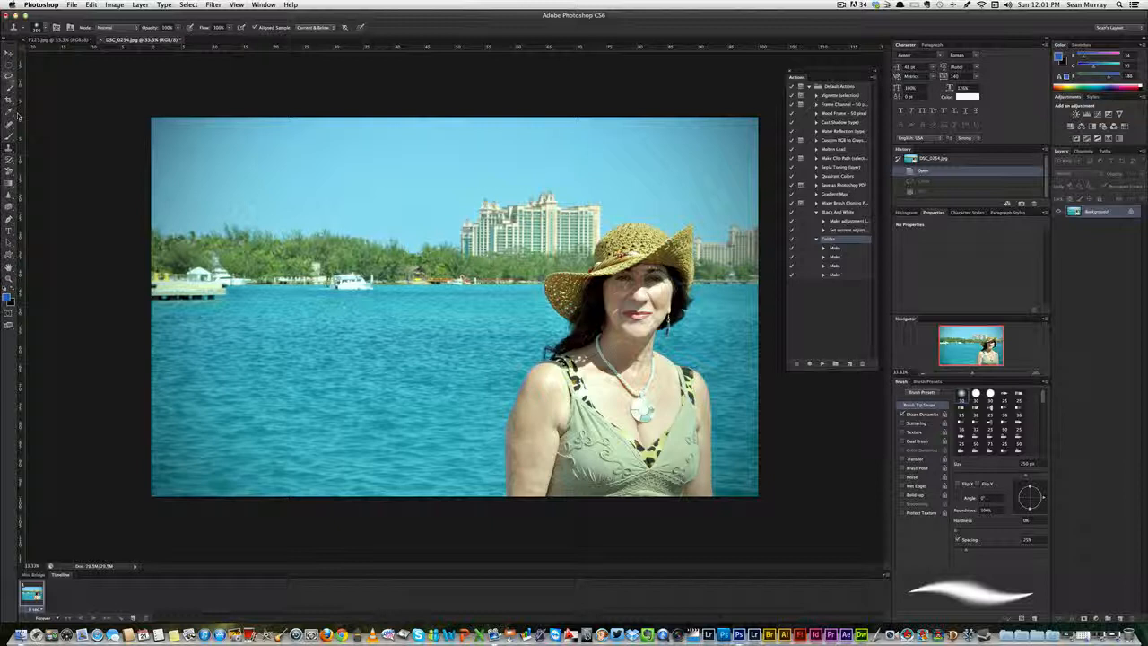
{"action": "left_click", "coordinate": [10, 78]}
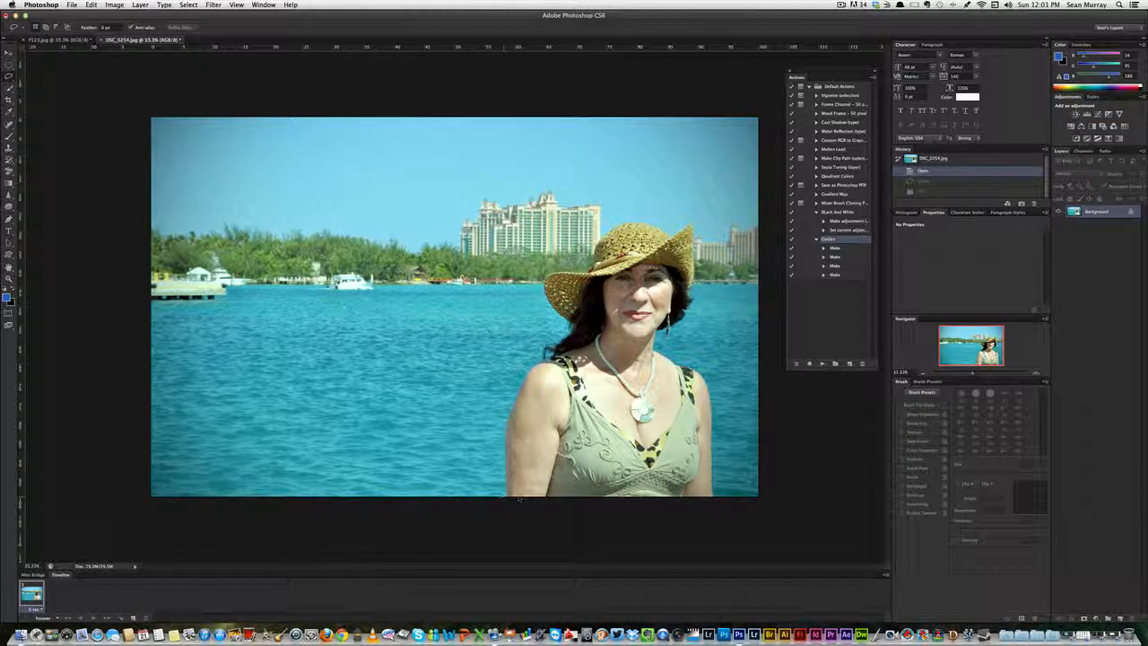
Trace a freehand Lasso selection around the woman in the straw hat
{"action": "left_click_drag", "start_coordinate": [519, 499], "coordinate": [719, 487]}
{"action": "left_click_drag", "start_coordinate": [719, 410], "coordinate": [711, 385]}
{"action": "left_click_drag", "start_coordinate": [667, 352], "coordinate": [681, 339]}
{"action": "mouse_move", "coordinate": [687, 330]}
{"action": "left_mouse_down"}
{"action": "mouse_move", "coordinate": [697, 226]}
{"action": "mouse_move", "coordinate": [606, 224]}
{"action": "mouse_move", "coordinate": [589, 256]}
{"action": "mouse_move", "coordinate": [549, 267]}
{"action": "mouse_move", "coordinate": [546, 341]}
{"action": "mouse_move", "coordinate": [496, 444]}
{"action": "mouse_move", "coordinate": [502, 499]}
{"action": "left_mouse_up"}
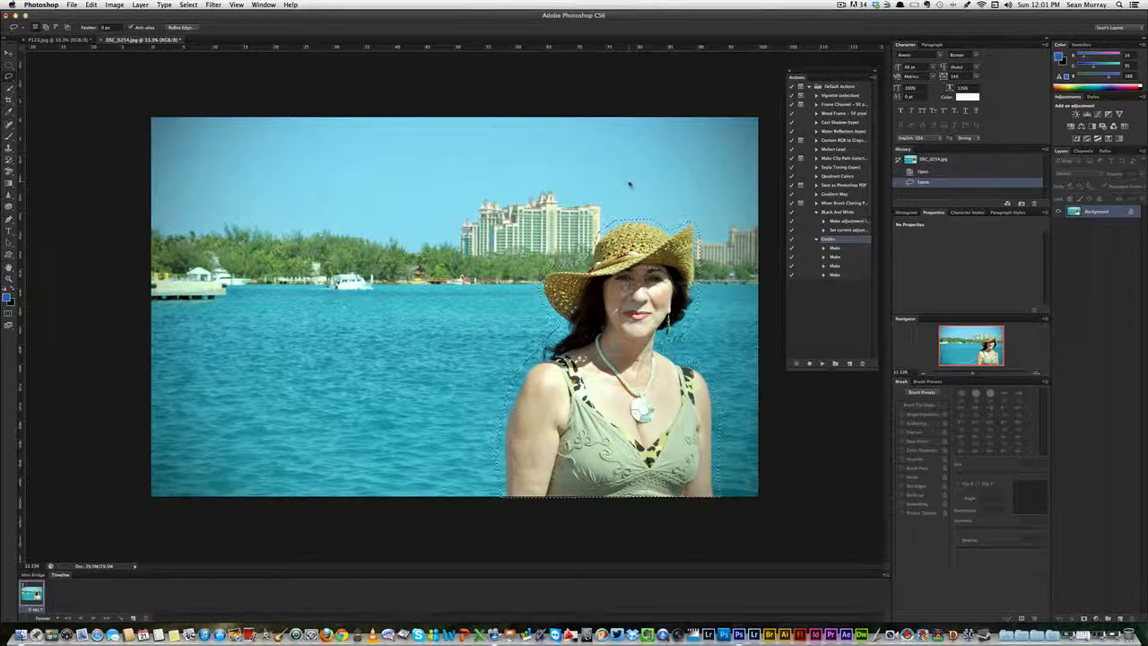
Fill the woman's selection with Content-Aware via Shift+Delete
{"action": "key", "text": "shift+BackSpace"}
{"action": "left_click", "coordinate": [631, 263]}
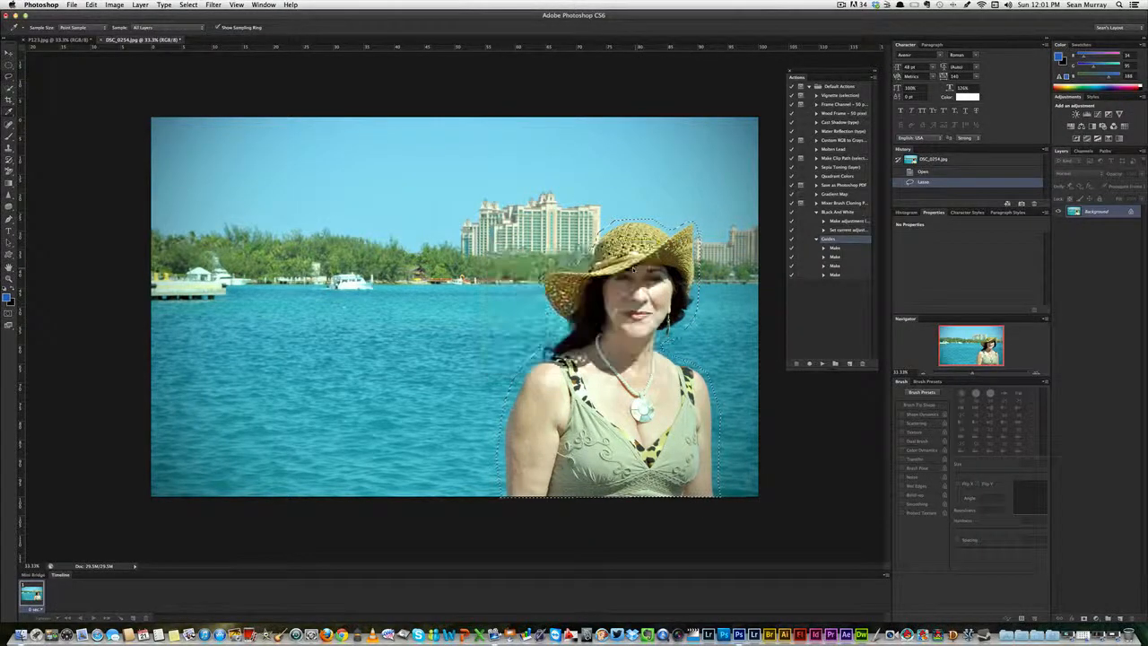
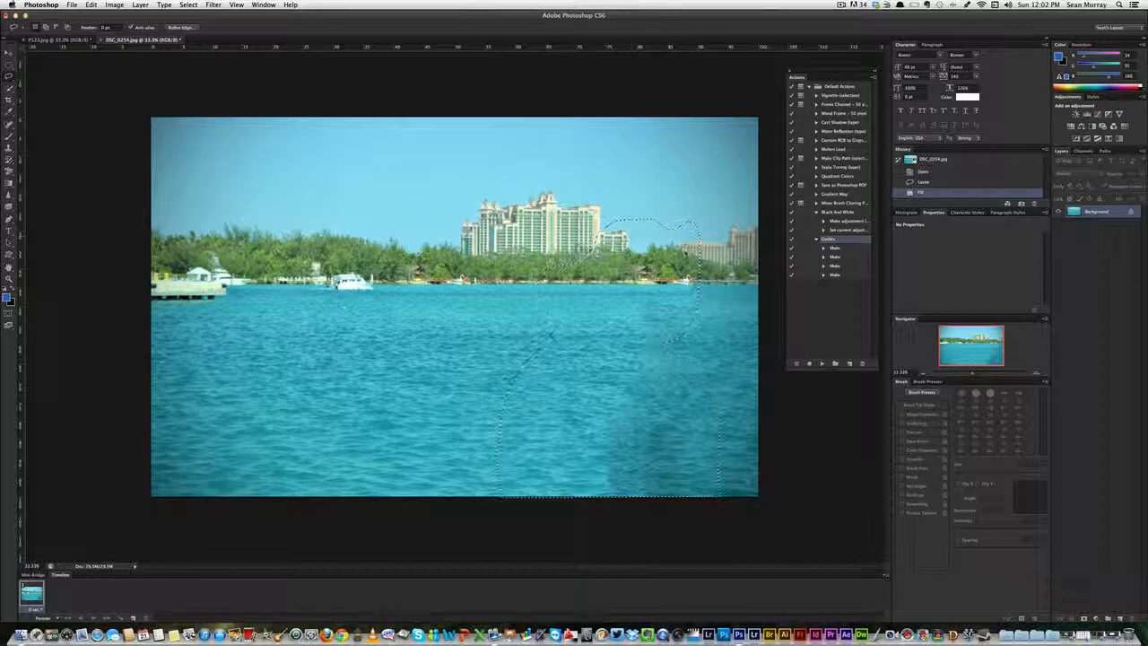
Enlarge the lasso selection around the filled water, then deselect via Select > Deselect
{"action": "left_click_drag", "start_coordinate": [581, 260], "coordinate": [669, 294]}
{"action": "left_click", "coordinate": [90, 5]}
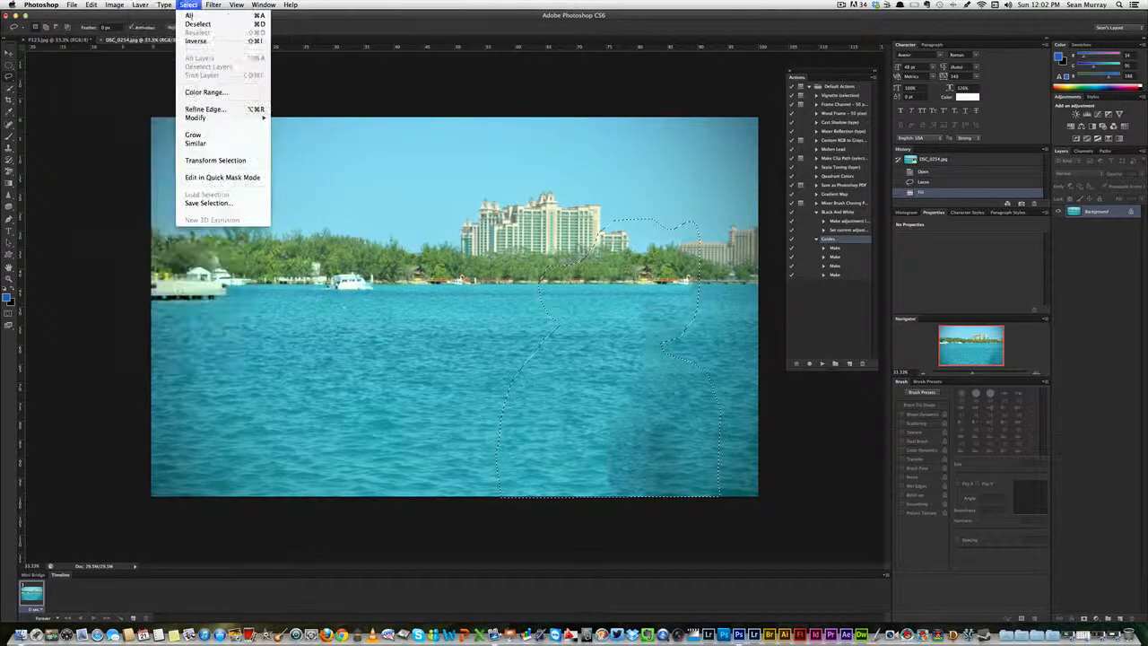
{"action": "left_click", "coordinate": [198, 24]}
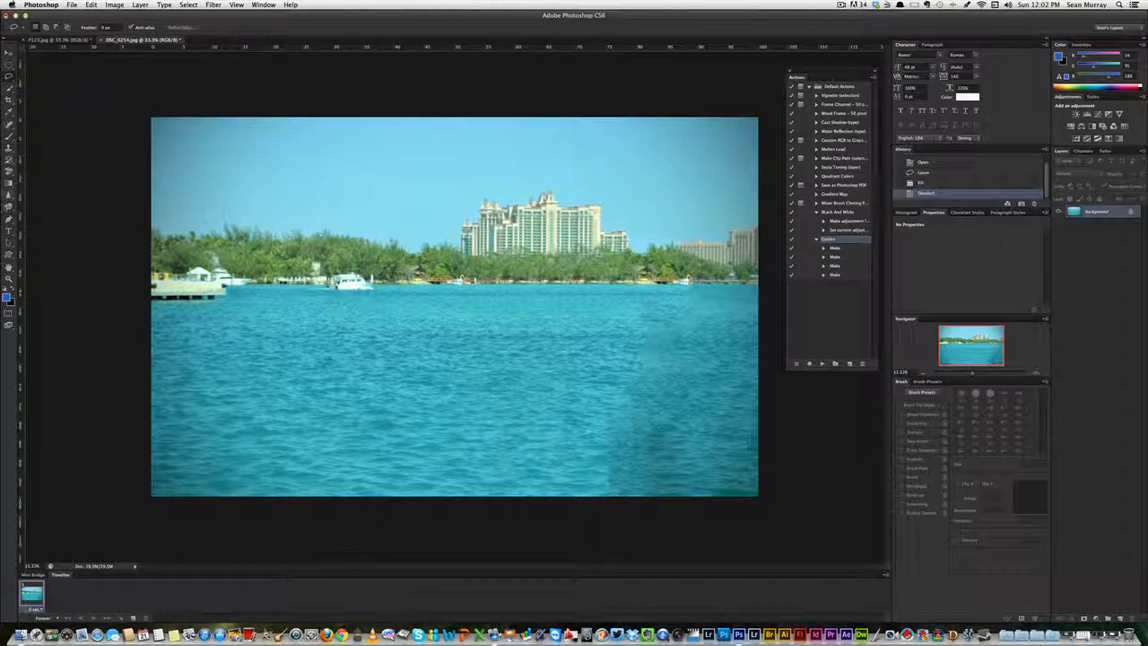
With a 600 px Clone Stamp, sample clean water and stamp over the blotchy patch and right seam
{"action": "key", "text": "s"}
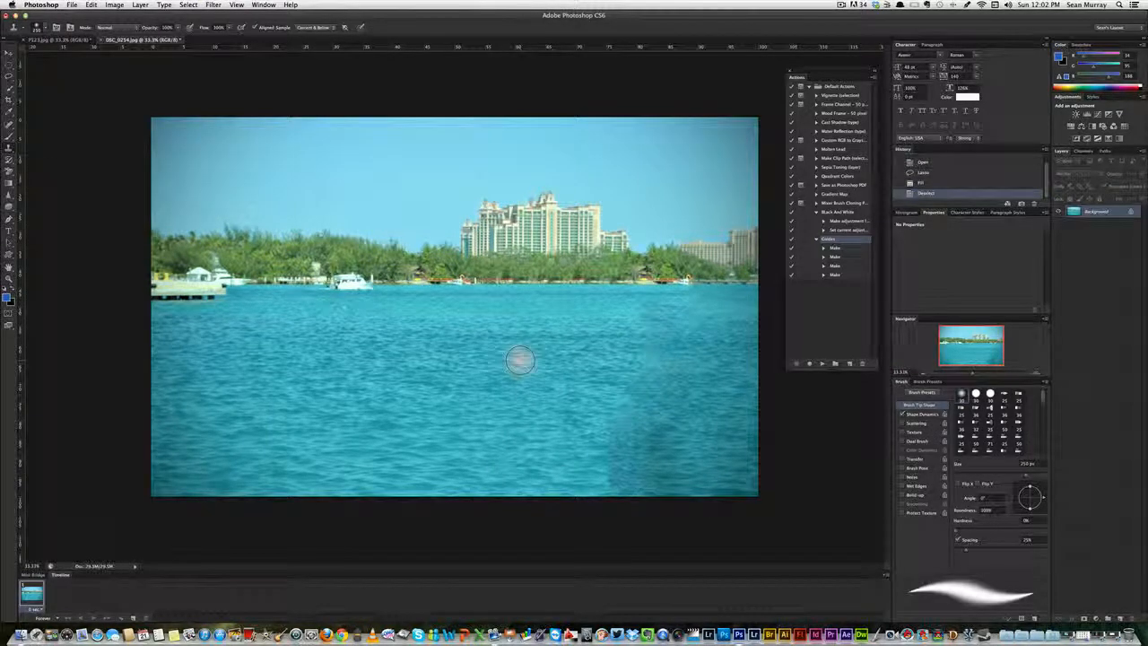
{"action": "key", "text": "bracketright"}
{"action": "key", "text": "bracketright"}
{"action": "key", "text": "bracketright"}
{"action": "key", "text": "bracketright"}
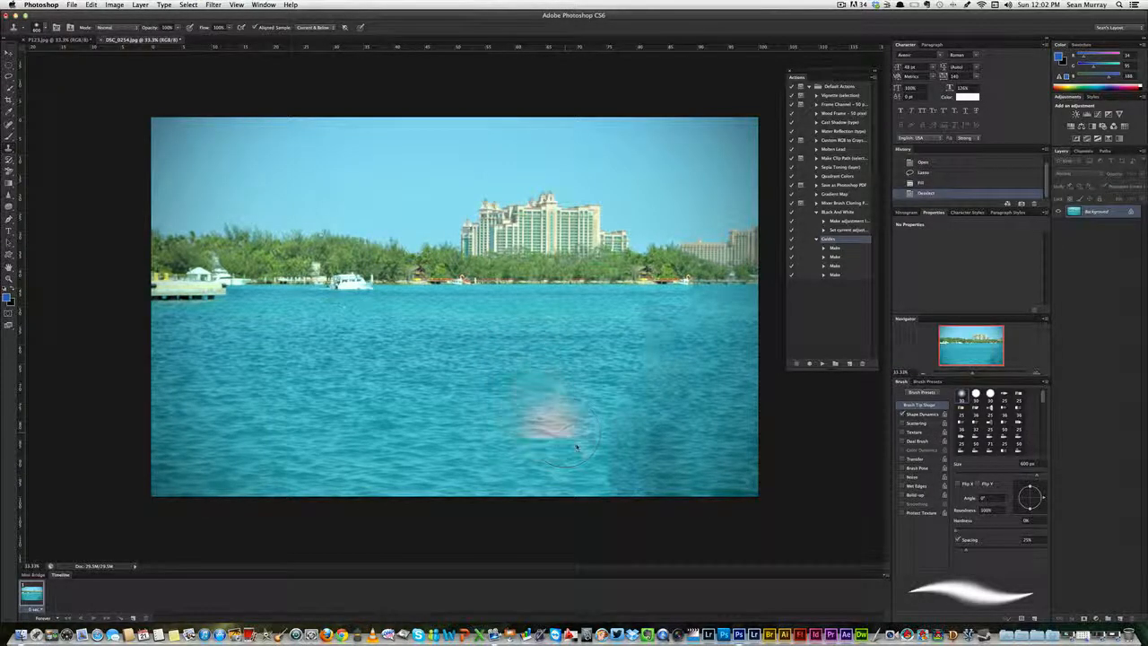
{"action": "left_click", "coordinate": [577, 447], "text": "alt"}
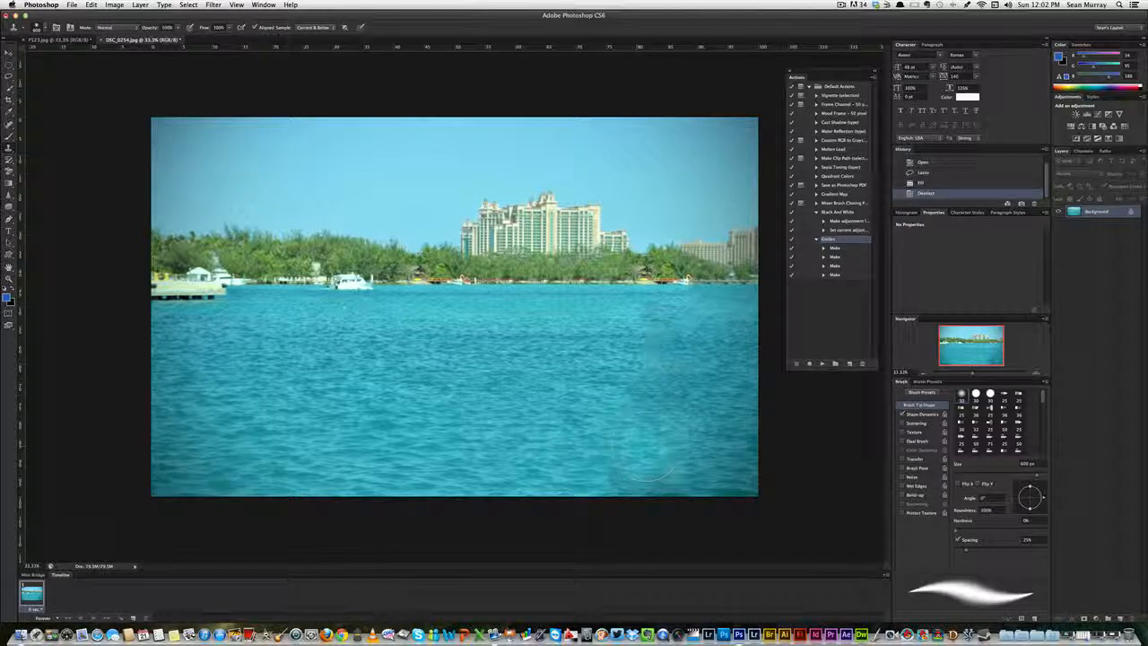
{"action": "left_click", "coordinate": [644, 447]}
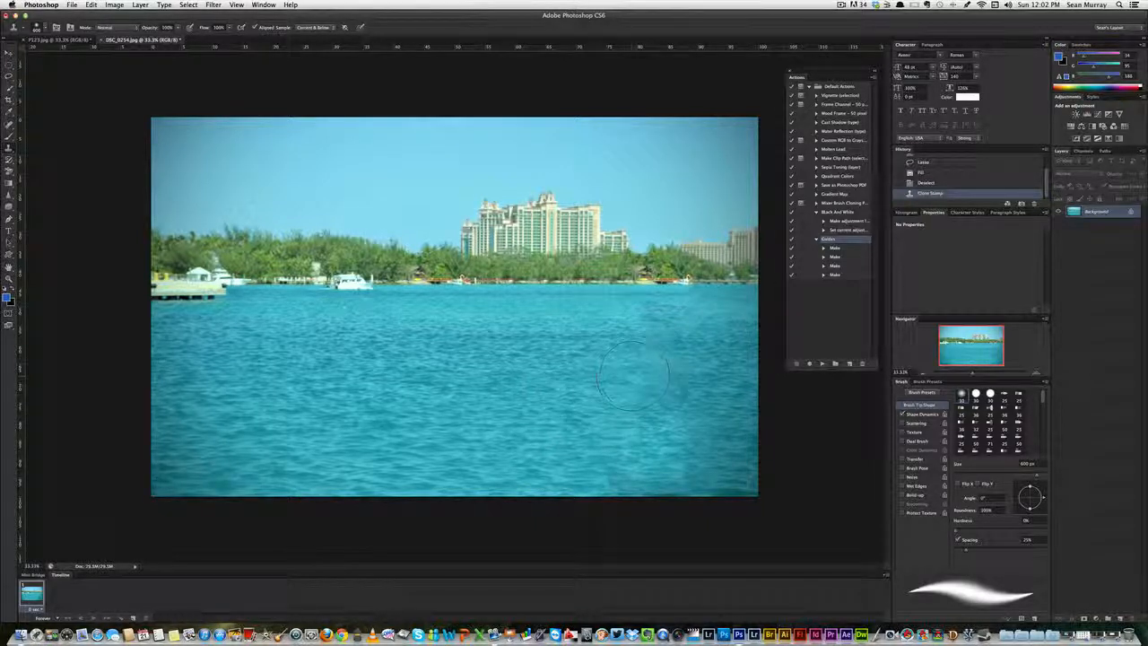
{"action": "left_click_drag", "start_coordinate": [632, 377], "coordinate": [699, 385]}
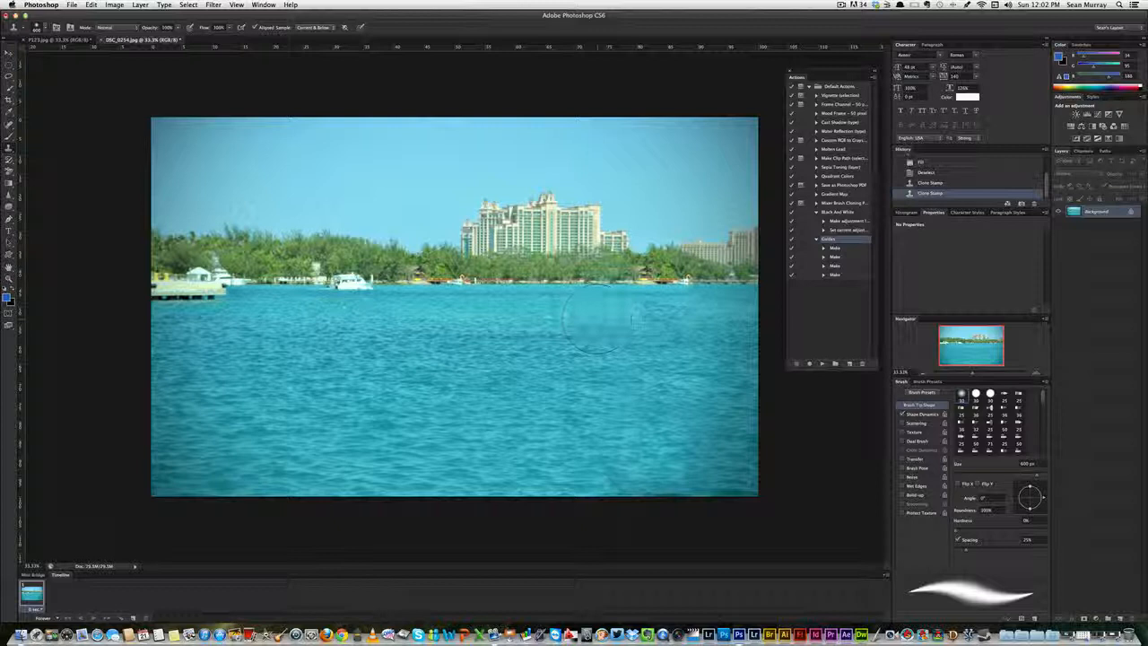
Shrink the brush to 200 px and clone water over the two remaining visible seams
{"action": "key", "text": "bracketleft"}
{"action": "key", "text": "bracketleft"}
{"action": "key", "text": "bracketleft"}
{"action": "key", "text": "bracketleft"}
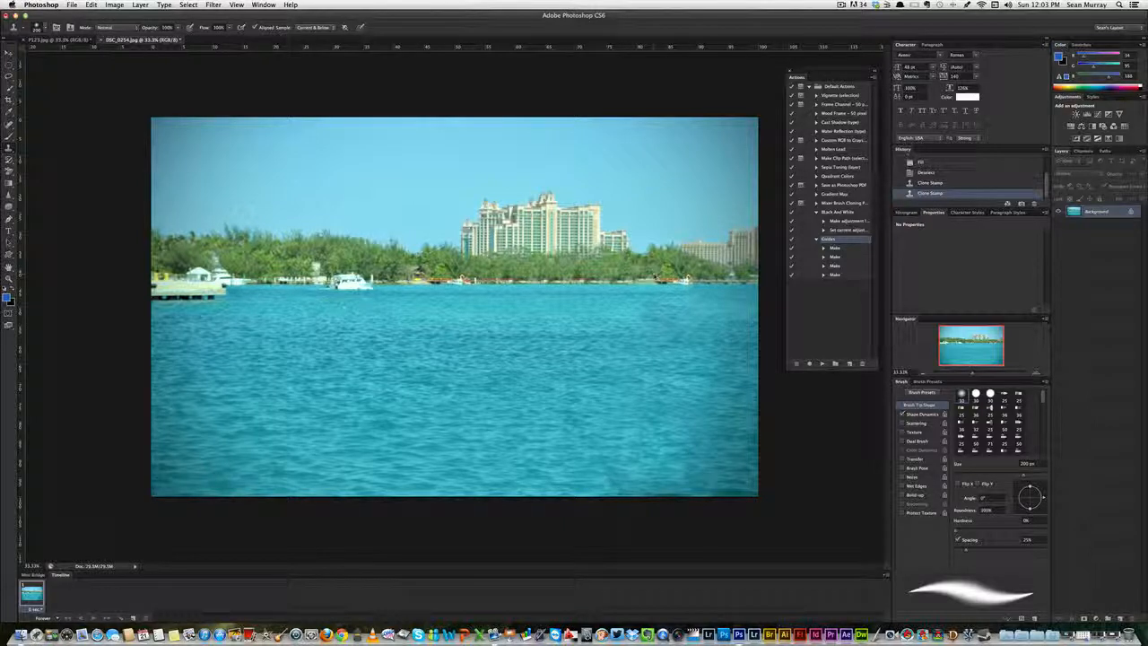
{"action": "left_click", "coordinate": [513, 274]}
{"action": "left_click", "coordinate": [617, 278]}
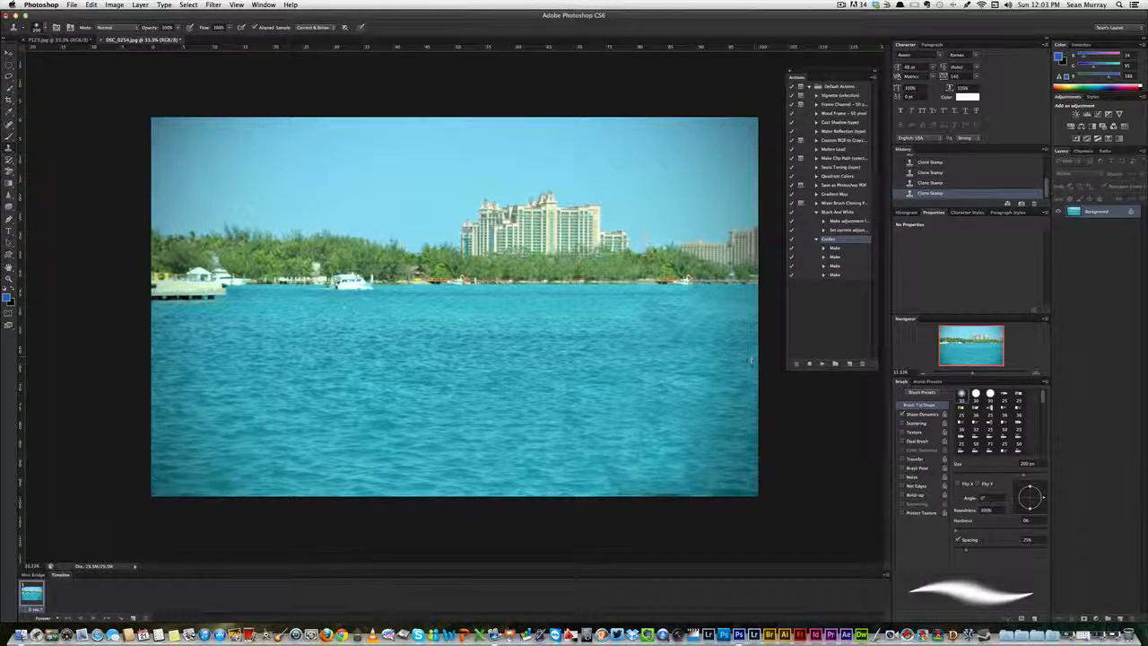